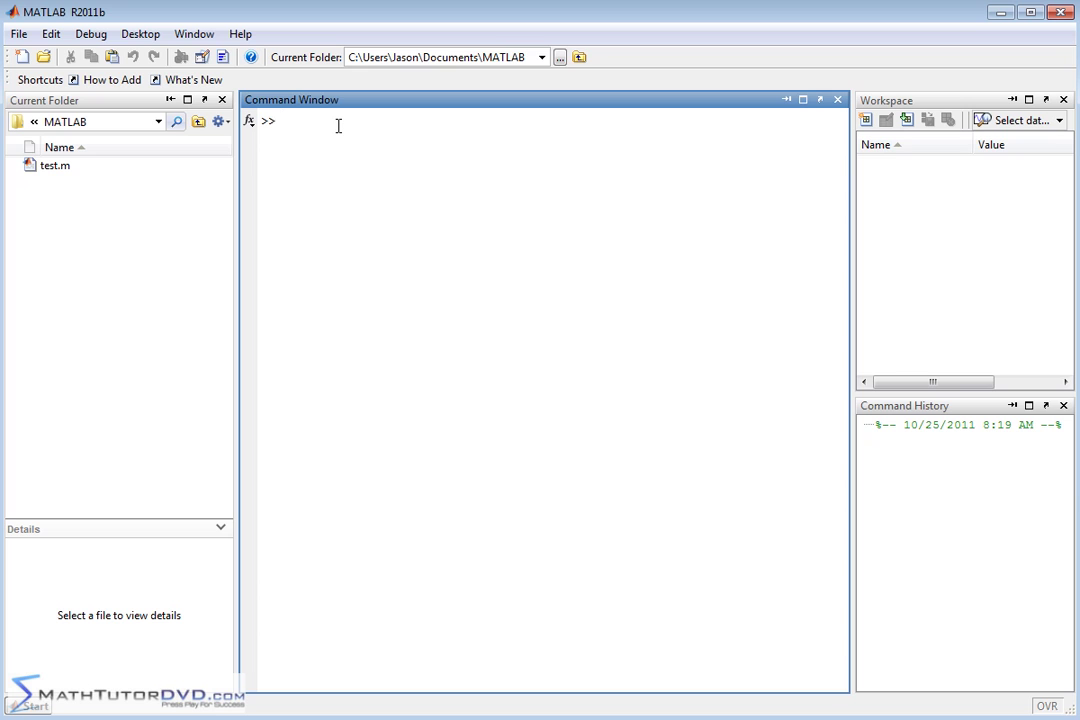
# Step: Enter a=[5 6 -2] and b=[-2 0 3] to create both row vectors
pyautogui.write('a')
pyautogui.write('=')
pyautogui.write('[')
pyautogui.write('5 6 ')
pyautogui.write('-2')
pyautogui.write(']')
pyautogui.press('Return')
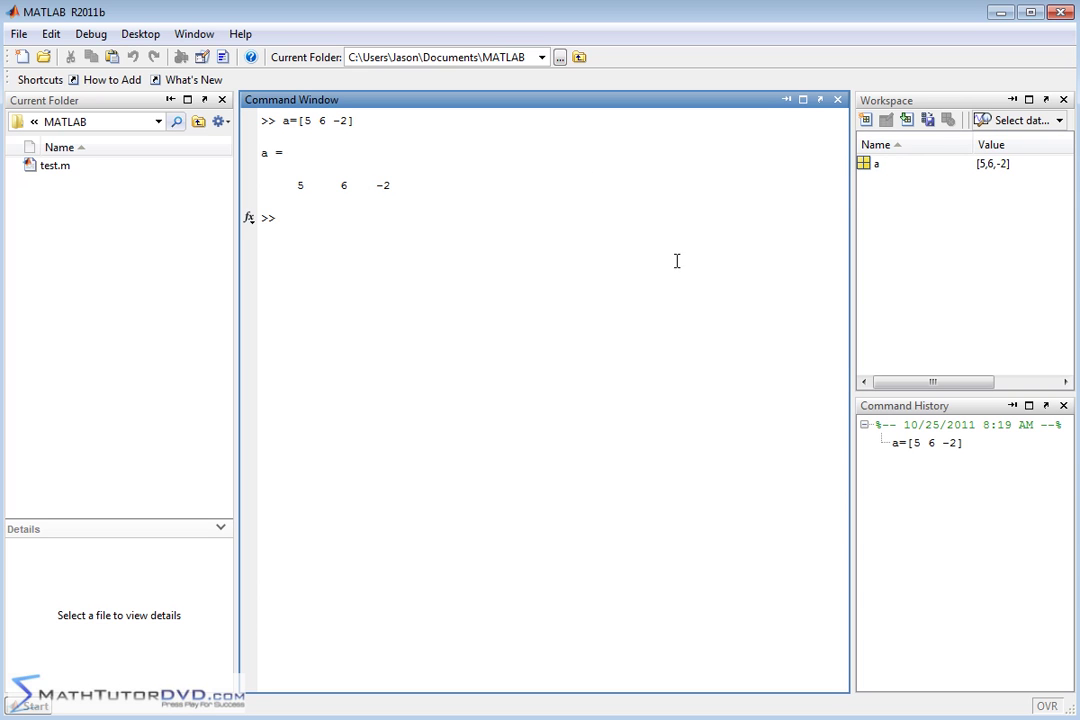
pyautogui.write('b')
pyautogui.write('=')
pyautogui.write('[')
pyautogui.write('-')
pyautogui.write('2 0 ')
pyautogui.write('3')
pyautogui.write(']')
pyautogui.press('Return')
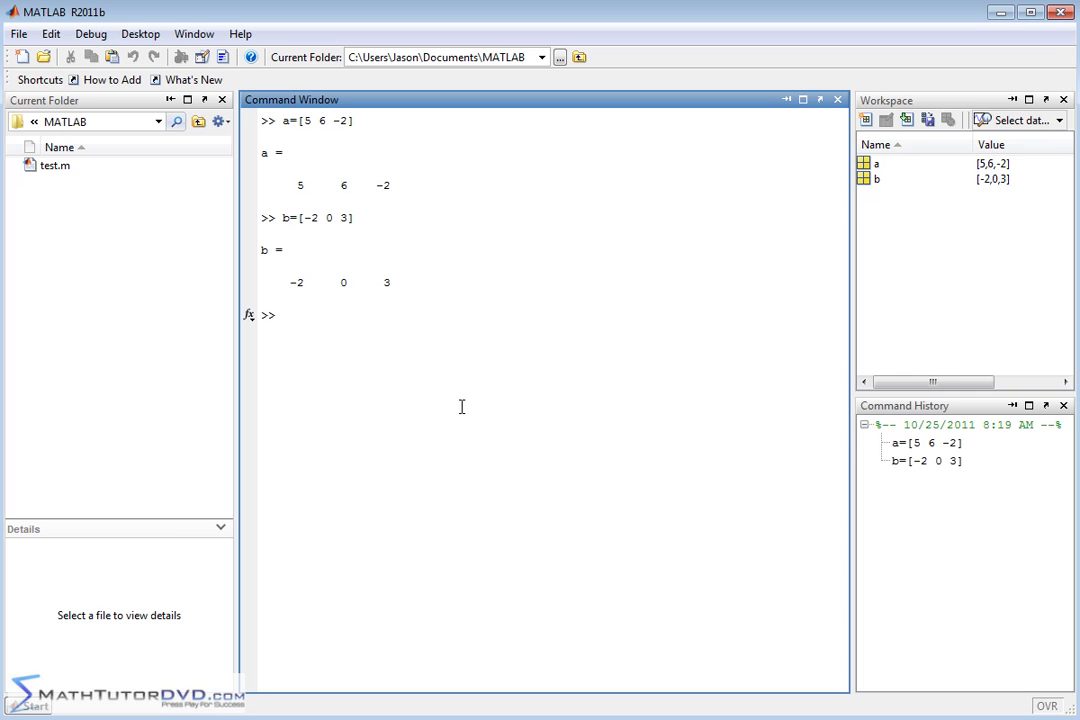
# Step: Compute a+b, giving 3 6 1
pyautogui.click(323, 317)
pyautogui.write('a+b')
pyautogui.press('Return')
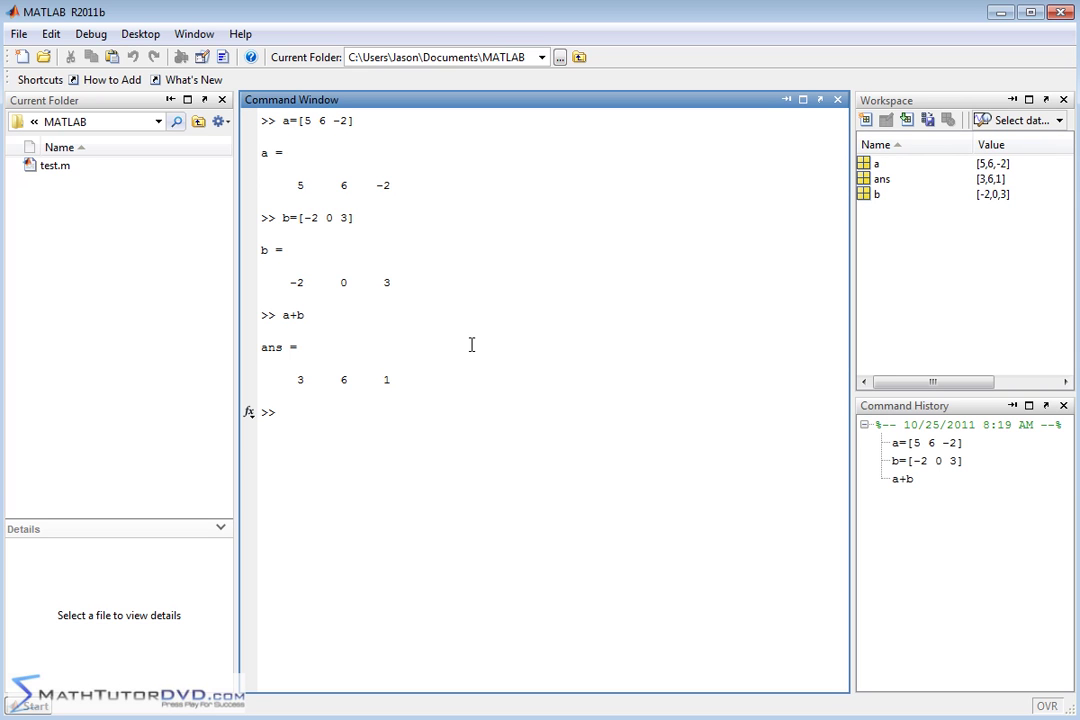
# Step: Store the sum as z=a+b, then clear the Command Window with clc
pyautogui.write('z=a')
pyautogui.write('+b')
pyautogui.press('Return')
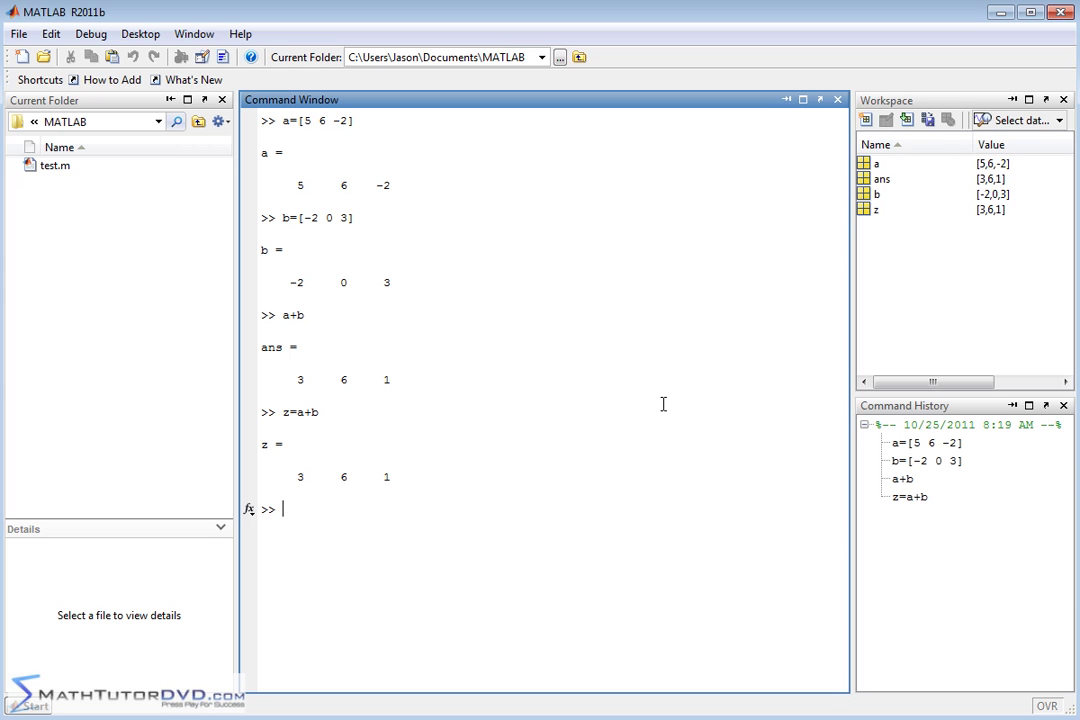
pyautogui.write('clc')
pyautogui.press('Return')
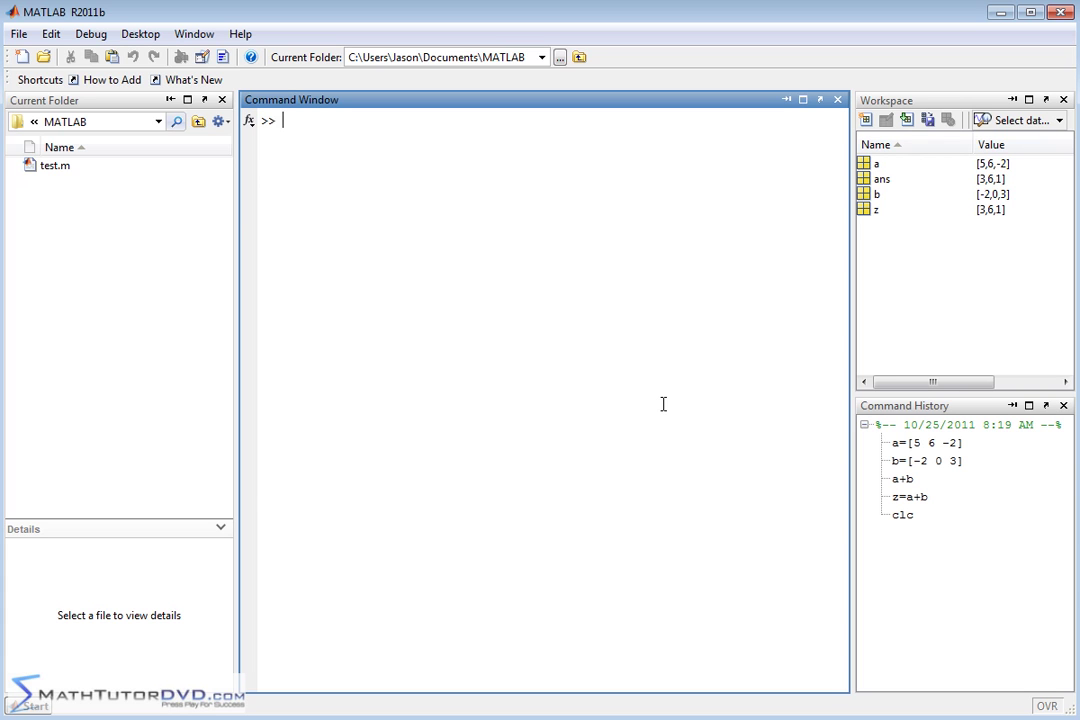
# Step: Compute a-b = [7 6 -5] and define the two-element vector bogus=[2 4]
pyautogui.write('a-b')
pyautogui.press('Return')
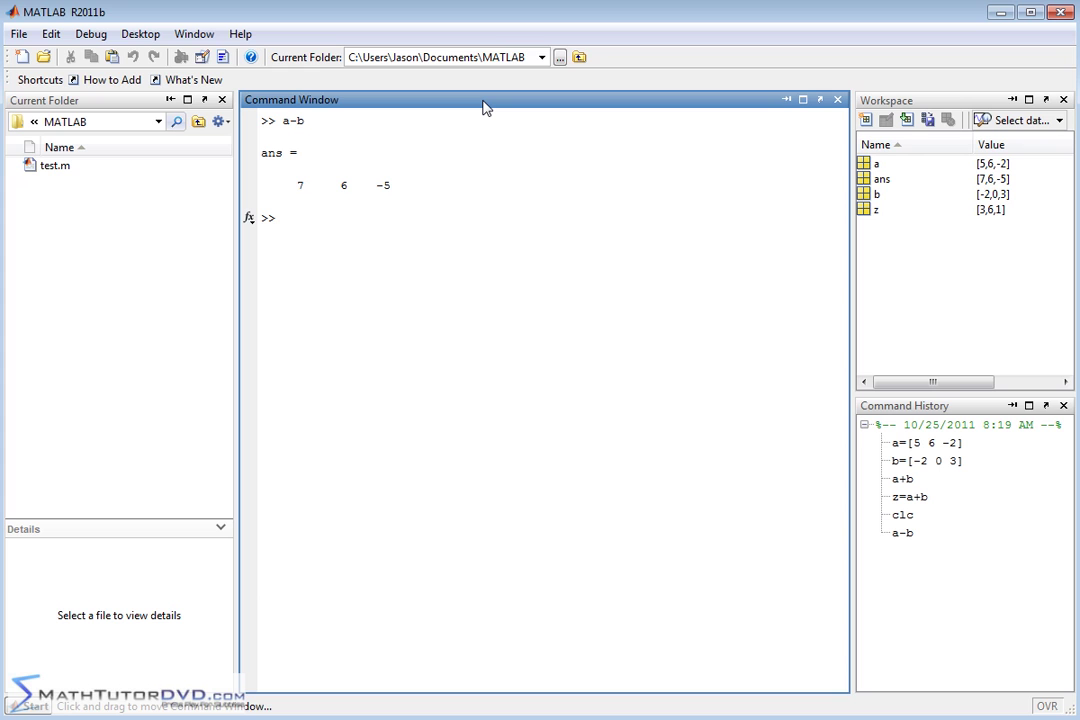
pyautogui.write('bog')
pyautogui.write('us=[')
pyautogui.write('2 4]')
pyautogui.press('Return')
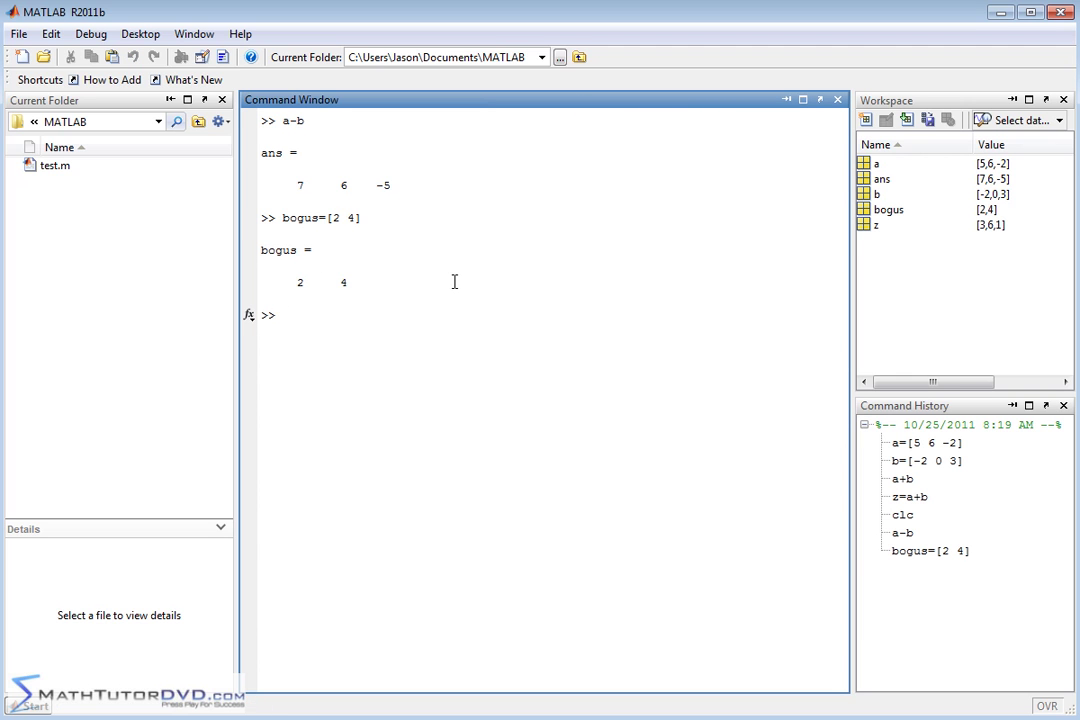
# Step: Trigger the dimension-mismatch error with a-bogus, then redefine bogus as [2 4 4]
pyautogui.write('a-bogus')
pyautogui.press('Return')
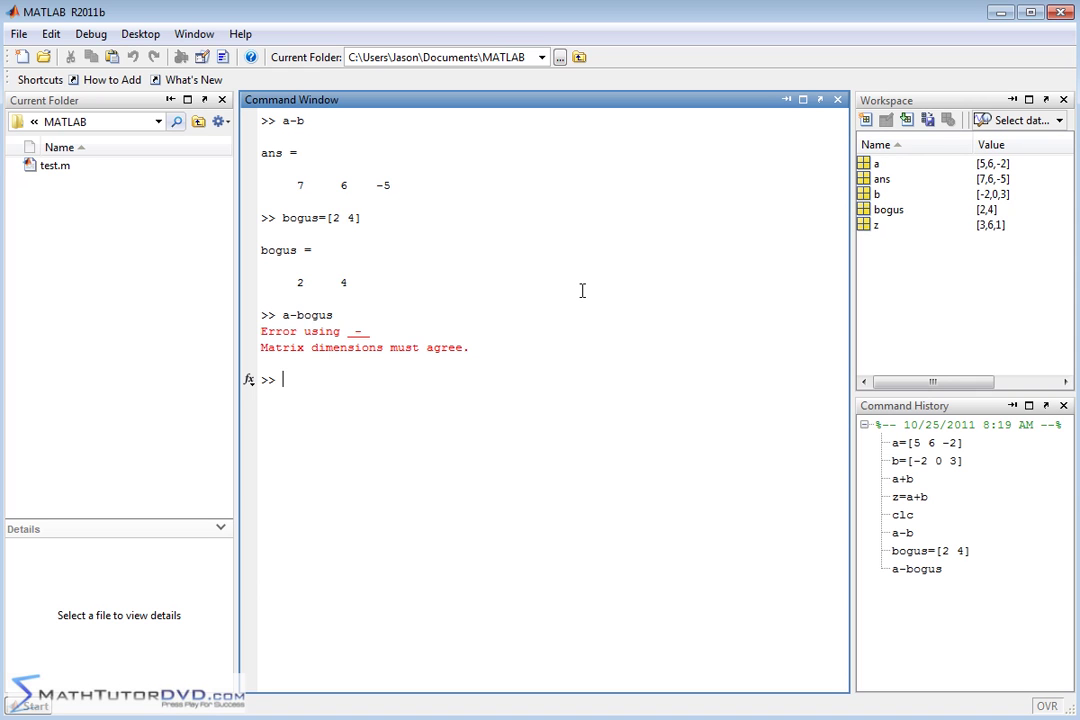
pyautogui.write('bogus')
pyautogui.write('=[2')
pyautogui.write(' 4 4]')
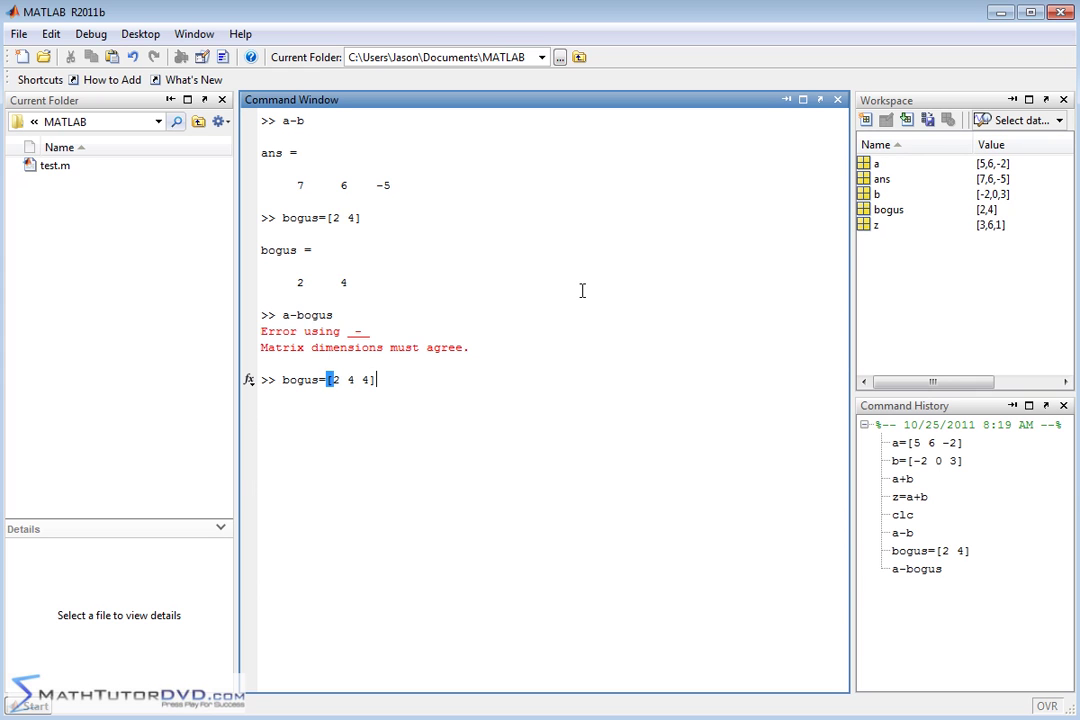
pyautogui.press('Return')
# Step: Rerun a-bogus to get 3 2 -6, then clear the Command Window
pyautogui.write('a-')
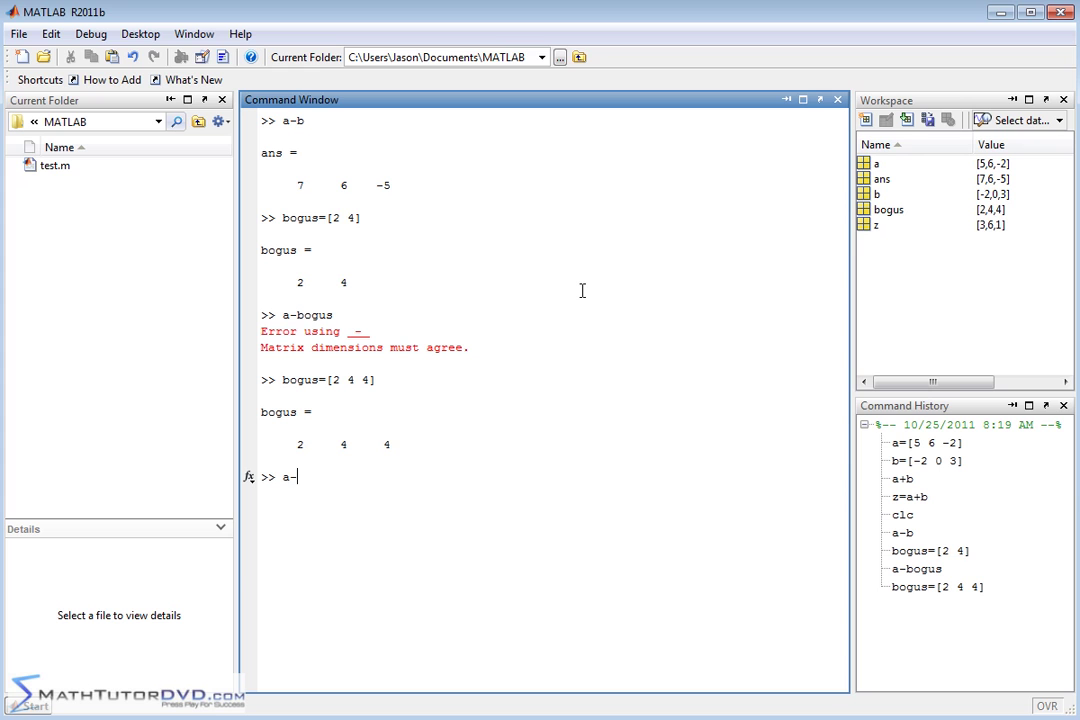
pyautogui.write('bogus')
pyautogui.press('Return')
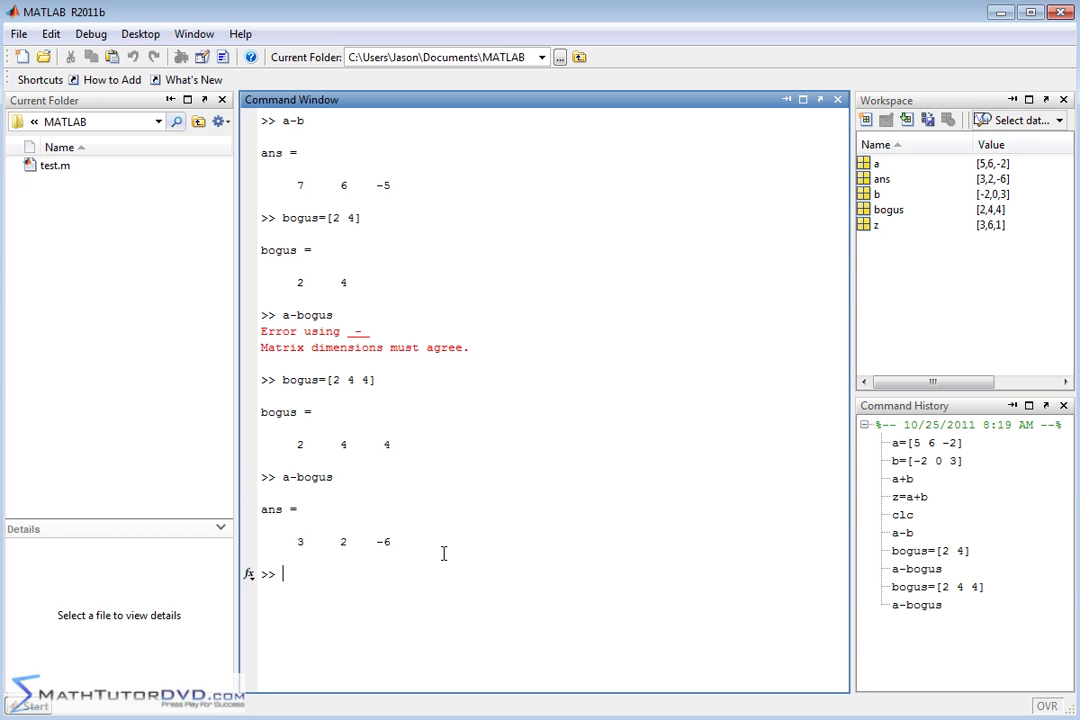
pyautogui.write('clc')
pyautogui.press('Return')
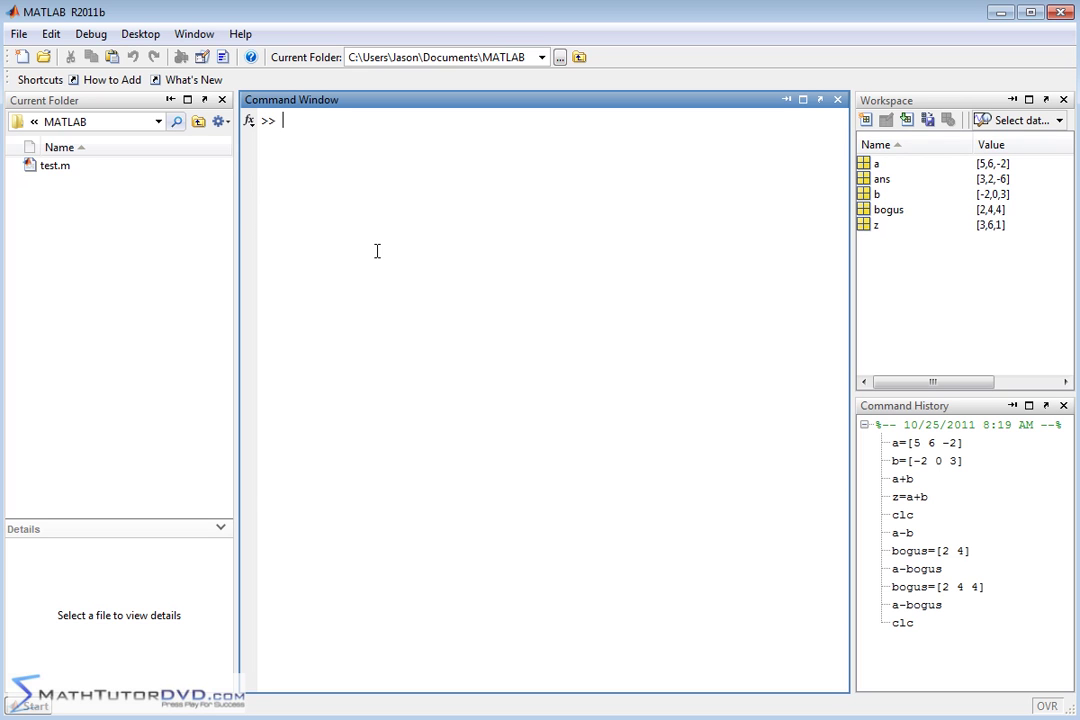
# Step: Enter a at the prompt to redisplay 5 6 -2
pyautogui.write('a')
pyautogui.press('Return')
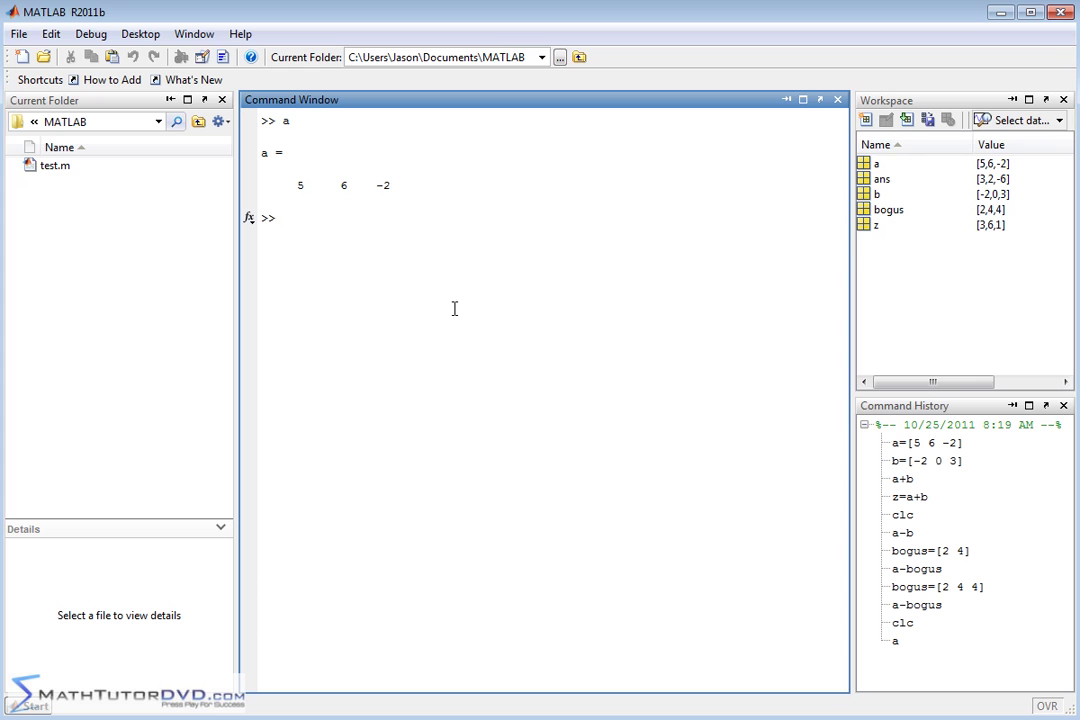
# Step: Evaluate 5*a, giving 25 30 -10
pyautogui.write('5*')
pyautogui.write('a')
pyautogui.press('Return')
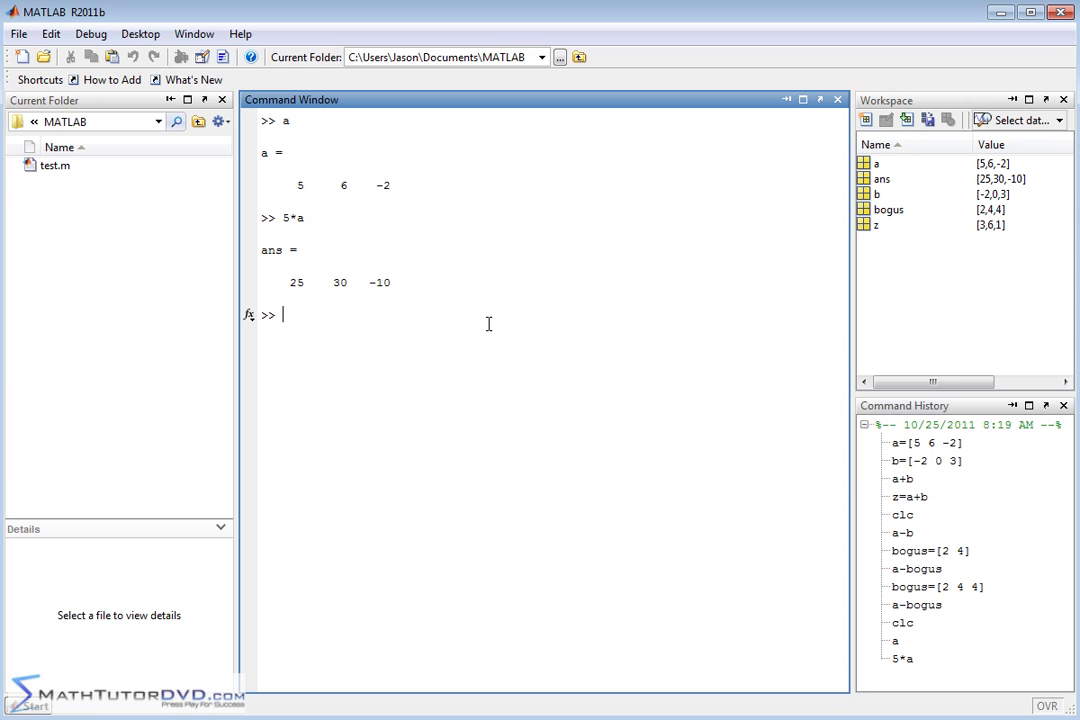
pyautogui.write('(')
pyautogui.write('2-25')
pyautogui.write('^2)*')
pyautogui.write('(')
pyautogui.write('a-b)')
pyautogui.press('Return')
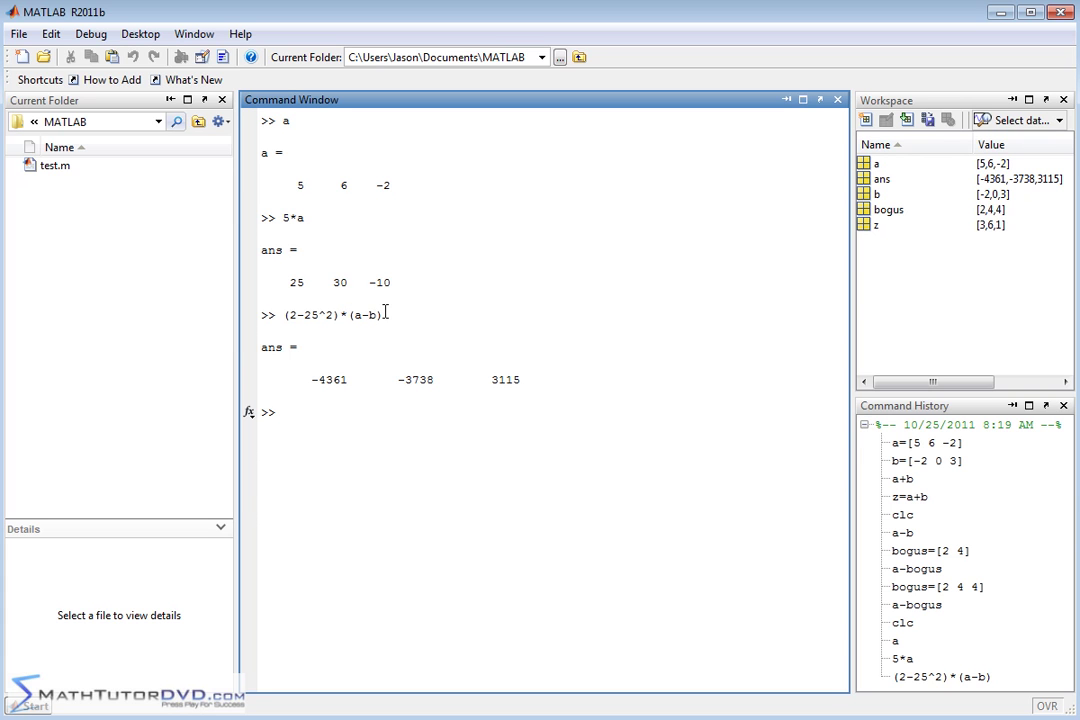
pyautogui.write('a-b')
pyautogui.press('Return')
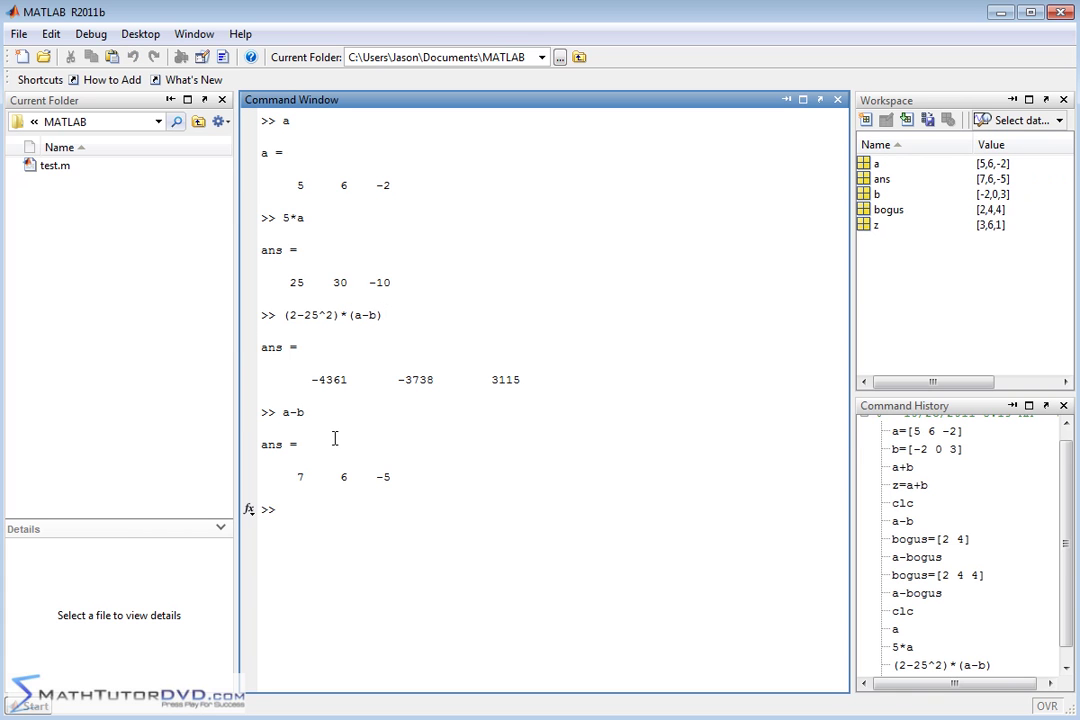